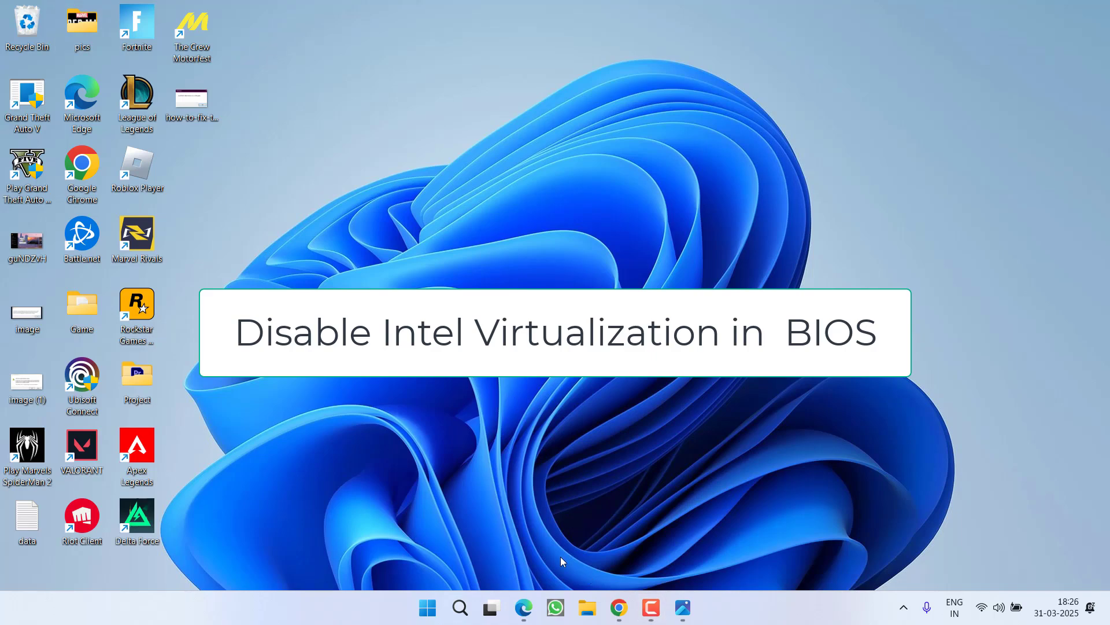
Save XTUSetup_7.14.2.14.exe from Chrome to the desktop and minimize Chrome.
click(619, 608)
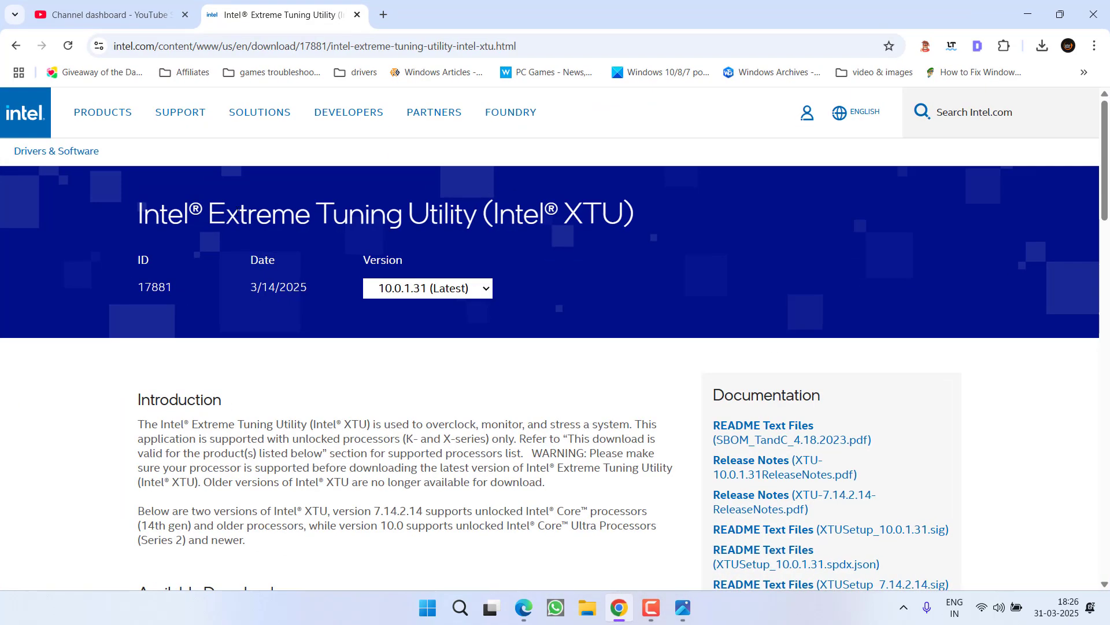
drag(140, 213, 640, 236)
scroll(521, 260, down, 2)
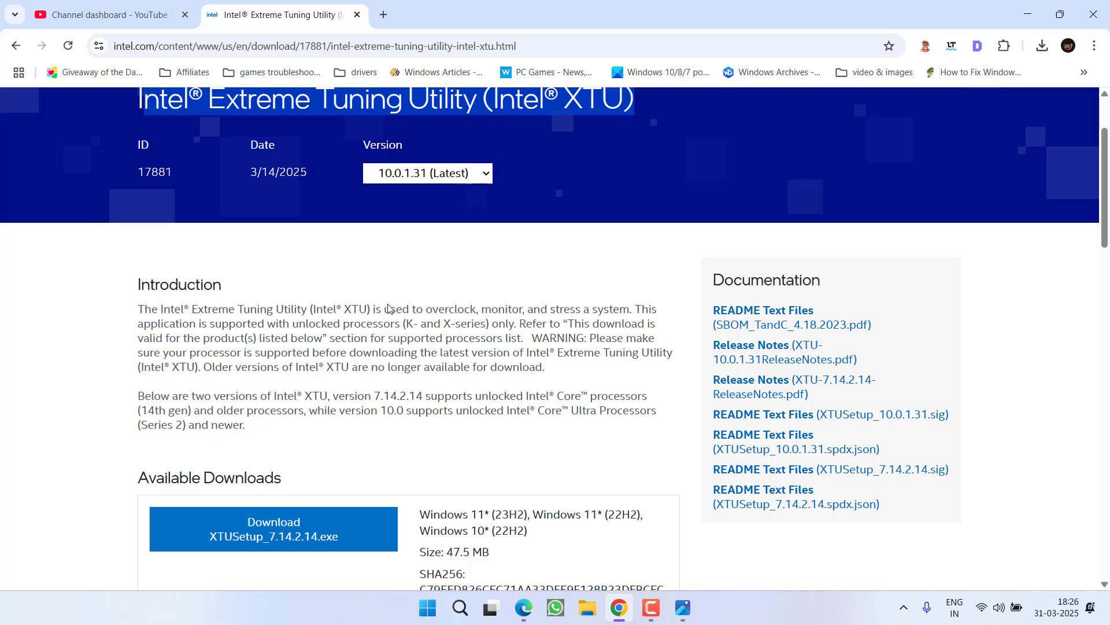
scroll(388, 309, down, 2)
scroll(388, 310, down, 1)
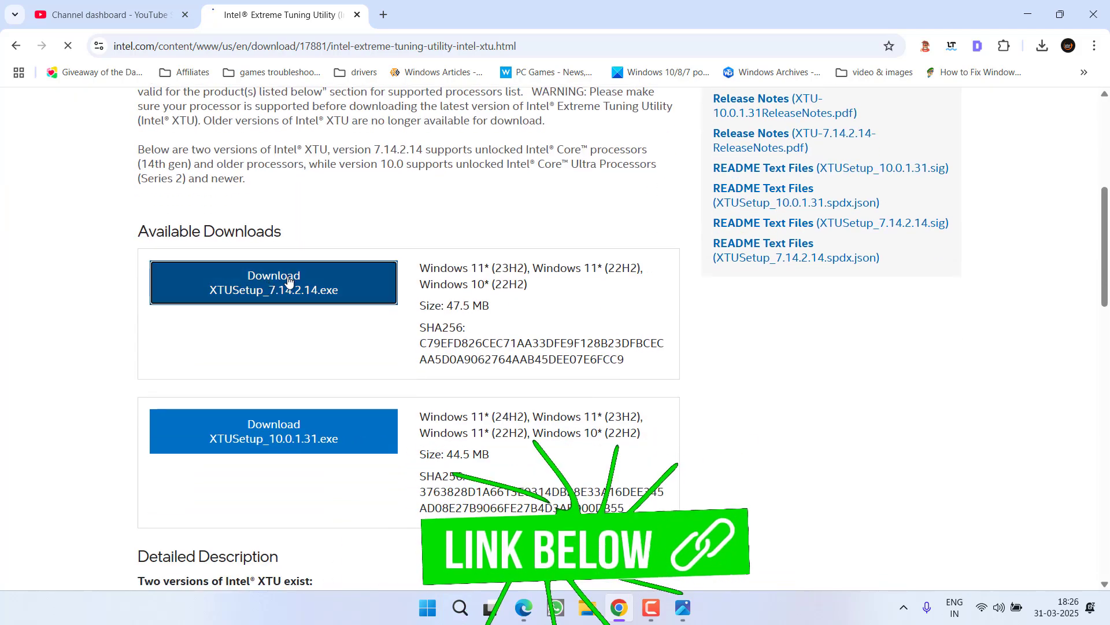
click(270, 279)
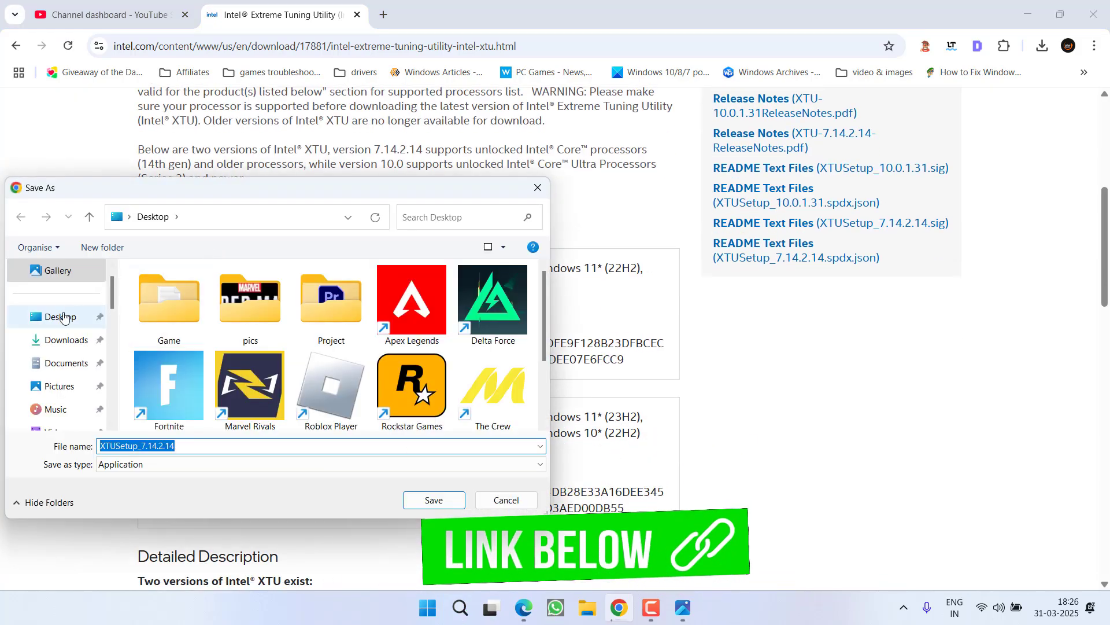
click(435, 500)
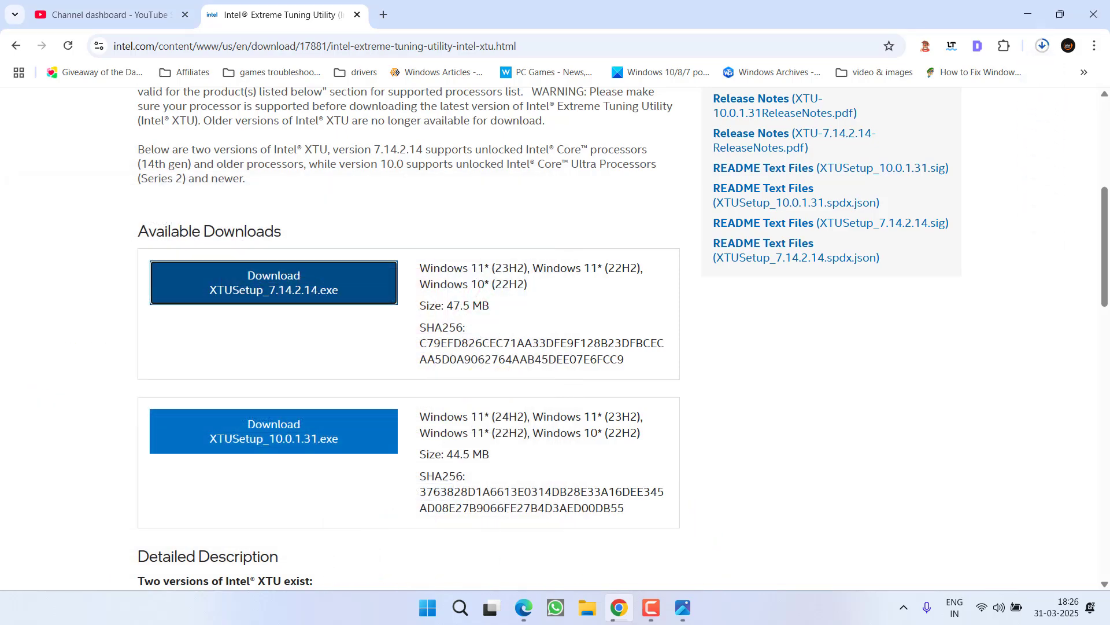
click(1026, 16)
click(683, 607)
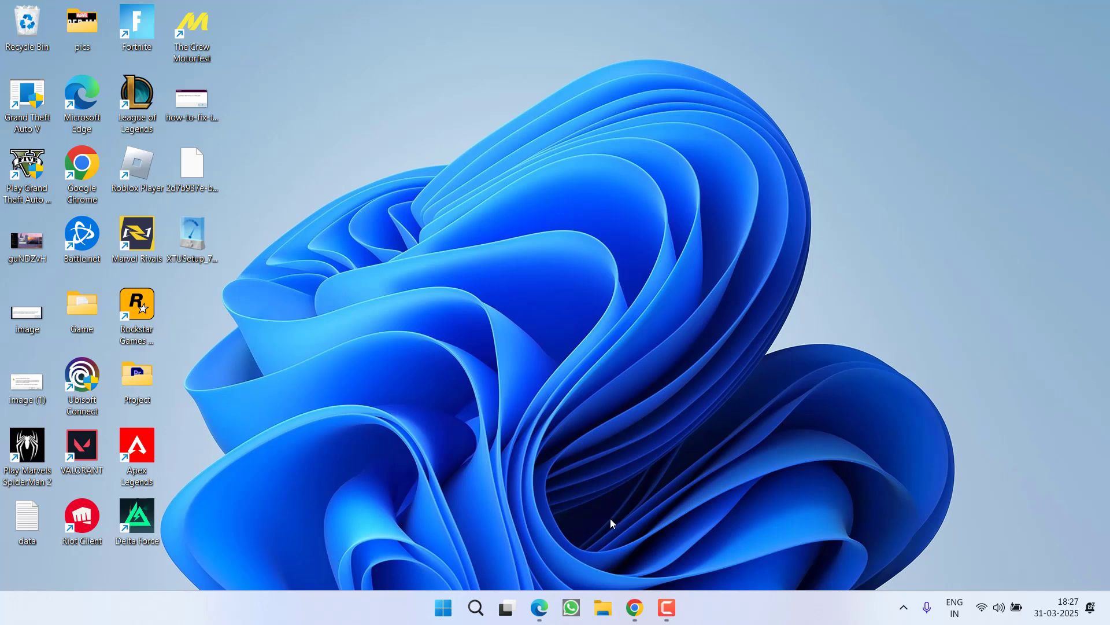
Search NVIDIA's drivers and save the GeForce Game Ready Driver 572.83 installer.
click(634, 607)
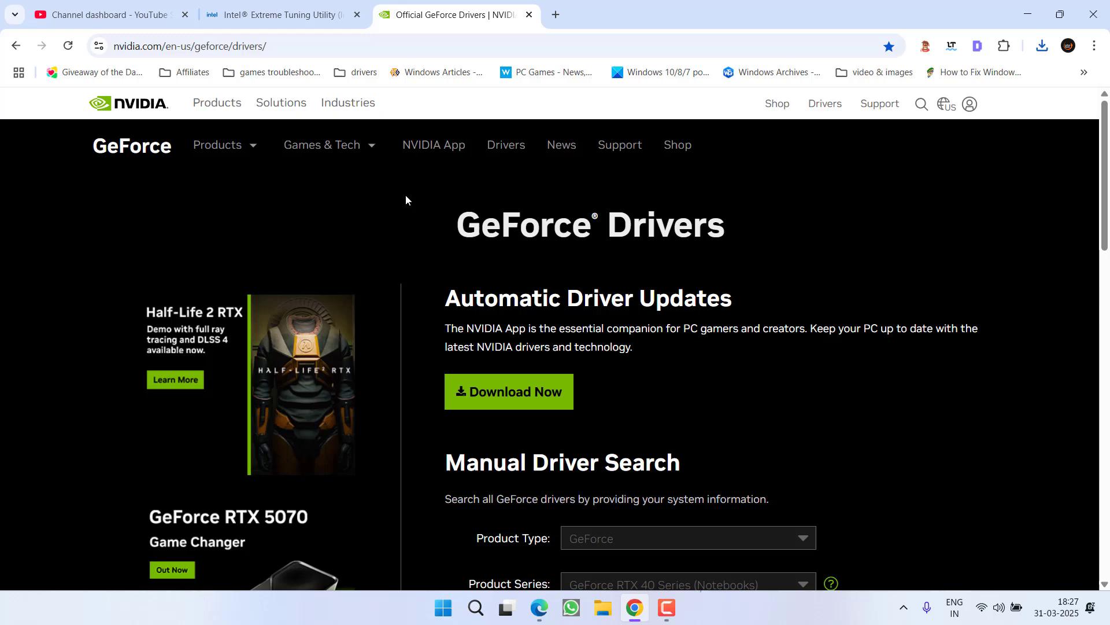
scroll(640, 316, down, 3)
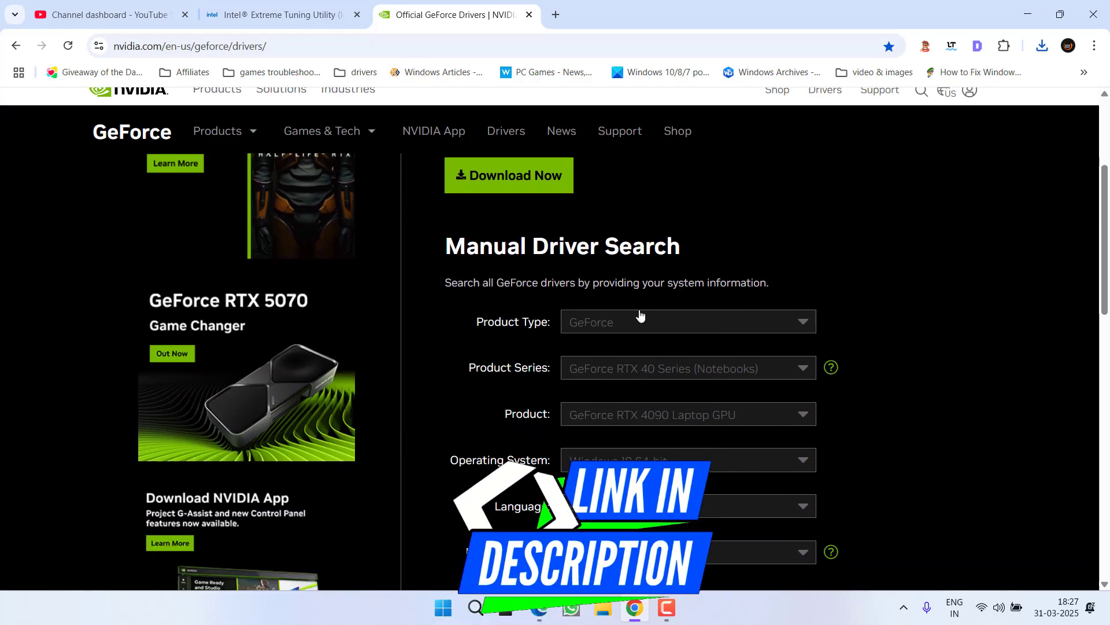
scroll(640, 316, down, 1)
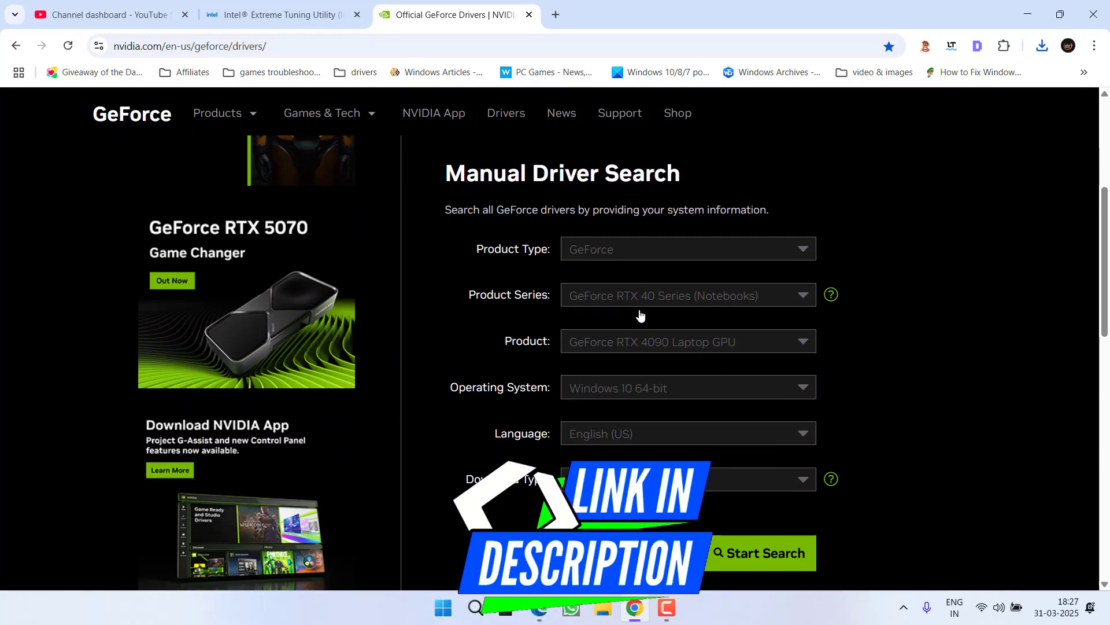
drag(445, 173, 682, 173)
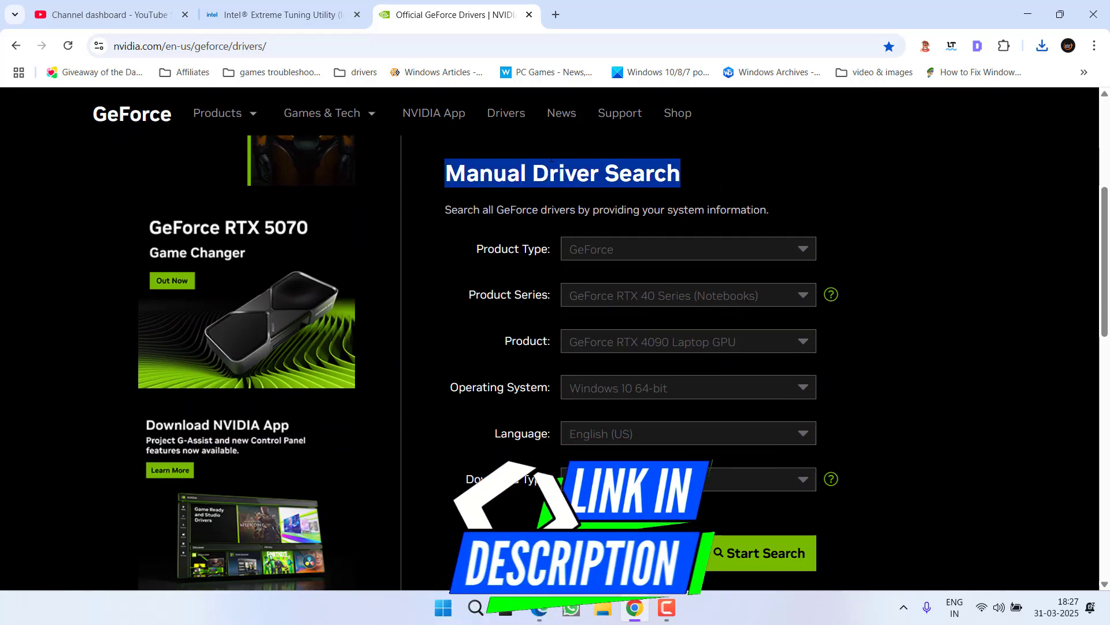
click(770, 557)
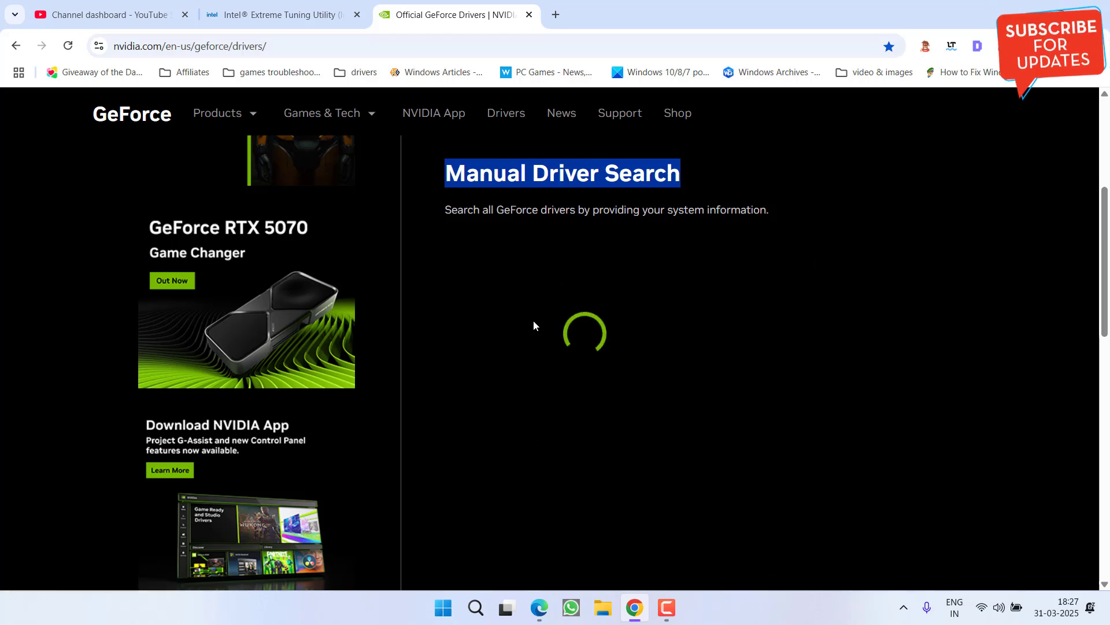
scroll(537, 297, down, 3)
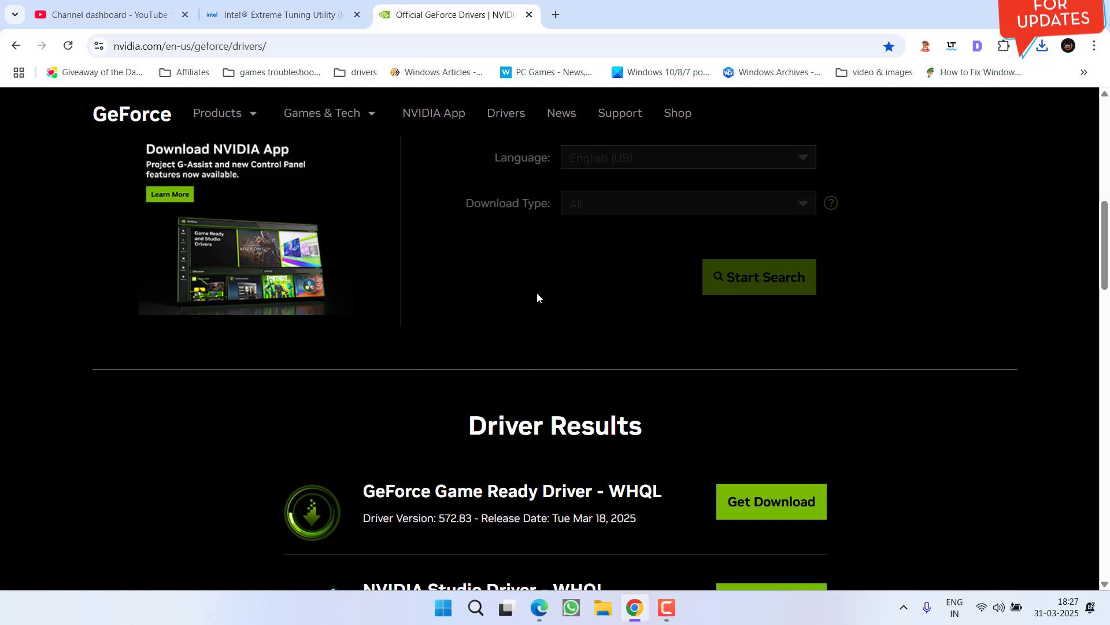
scroll(538, 297, down, 1)
scroll(537, 297, down, 2)
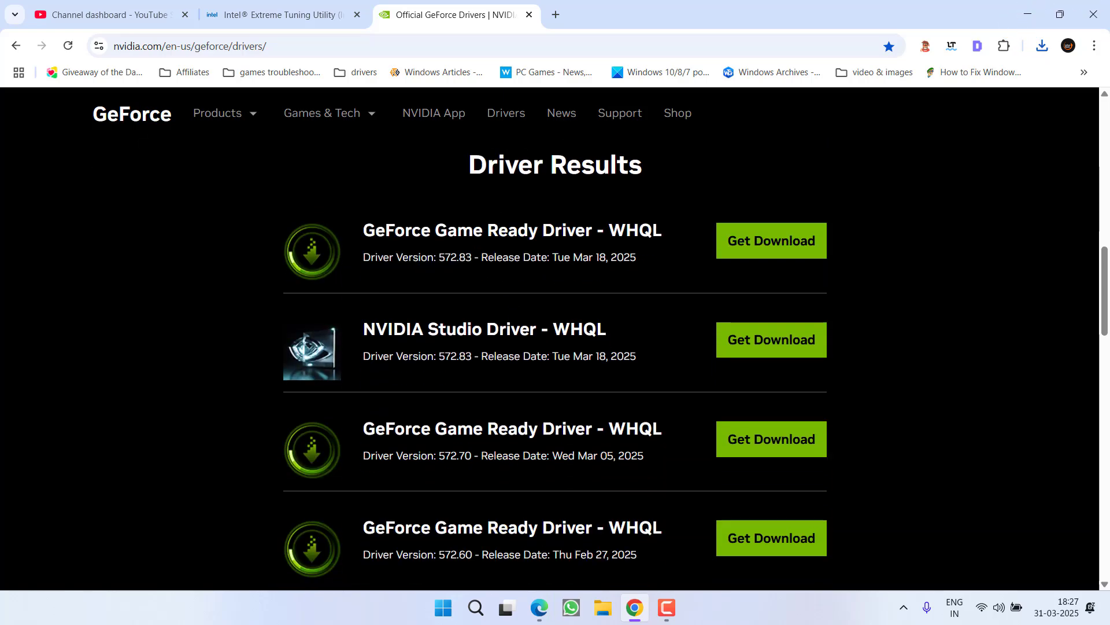
drag(365, 229, 580, 230)
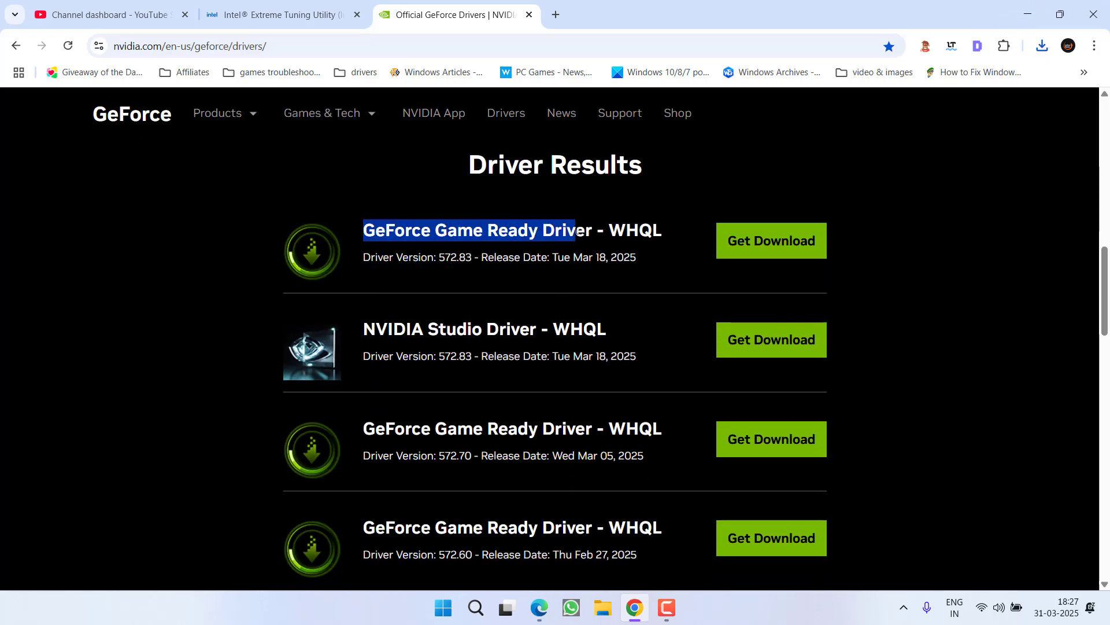
click(786, 246)
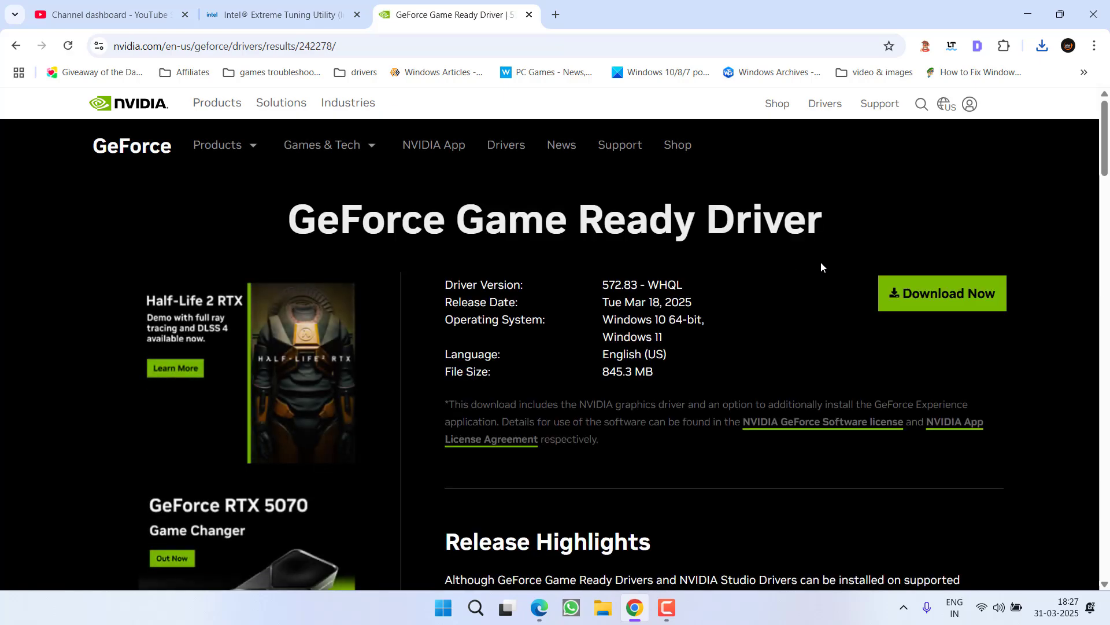
click(938, 302)
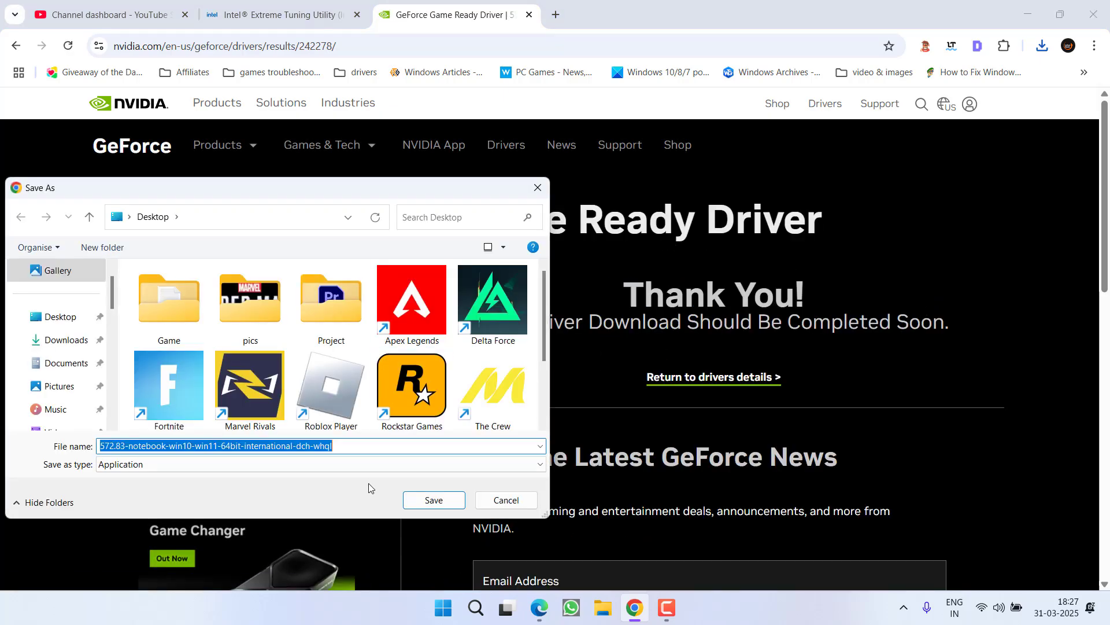
click(505, 501)
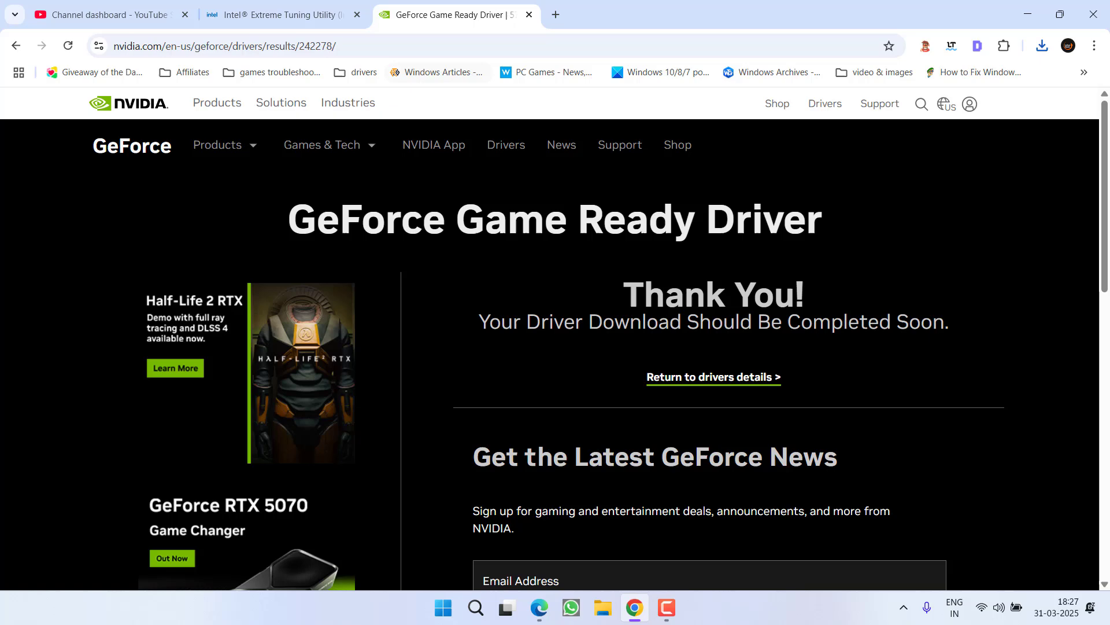
Find the AMD Radeon RX 5500 drivers page on AMD's site in Edge.
click(539, 607)
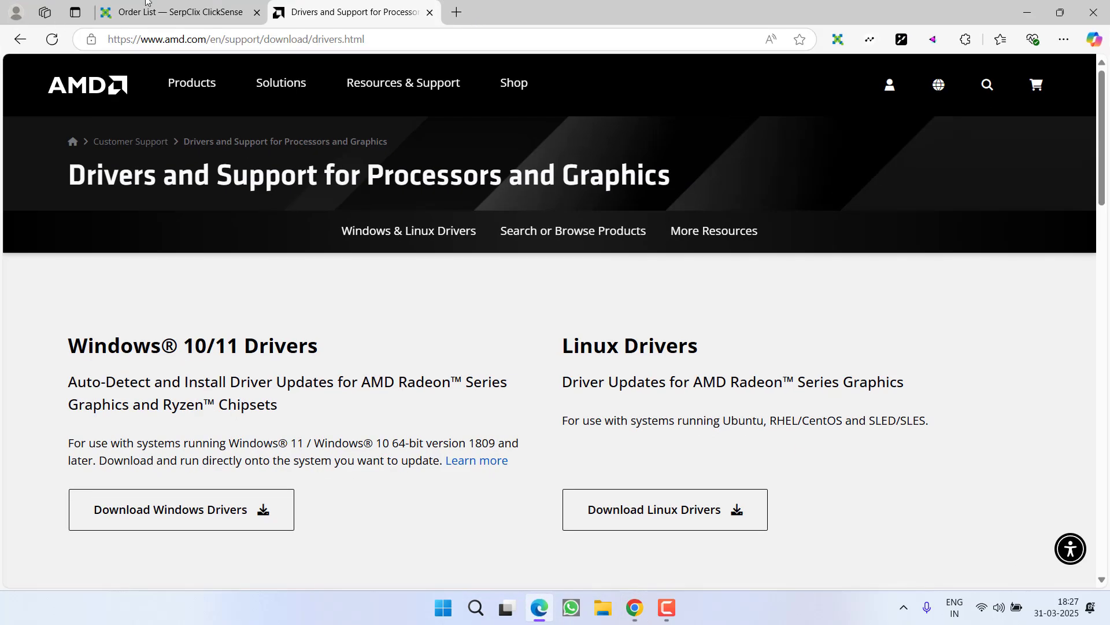
scroll(384, 258, down, 5)
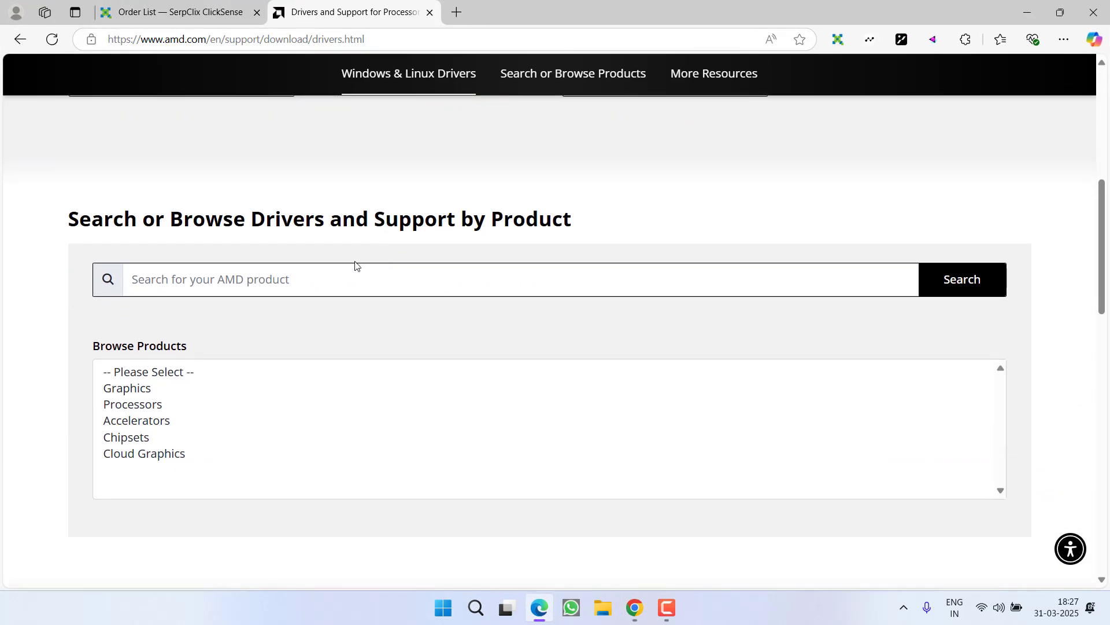
click(307, 276)
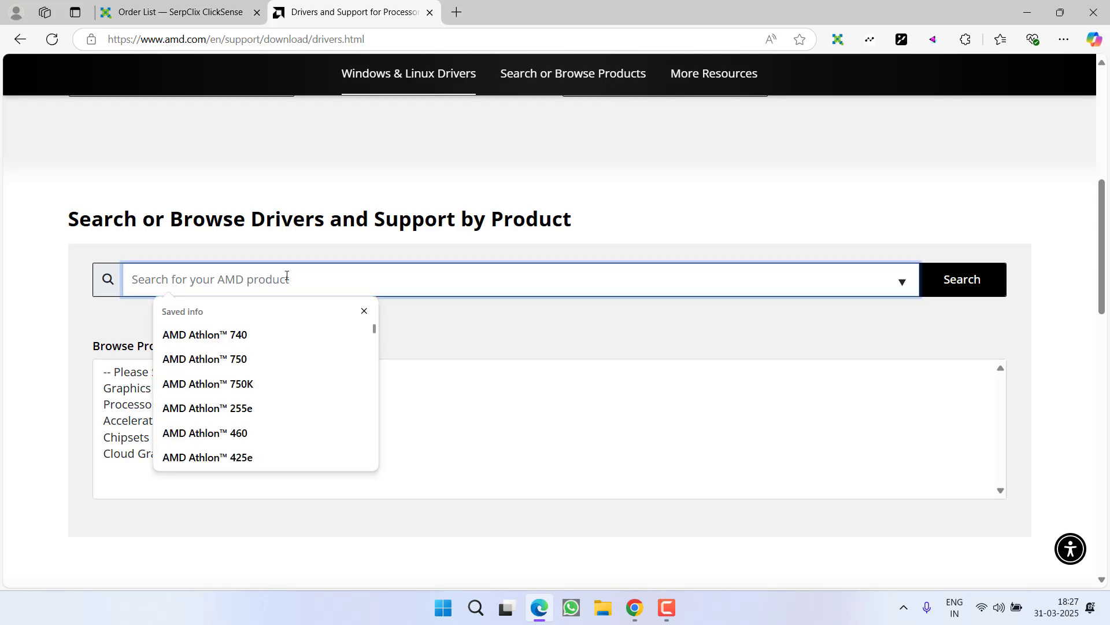
text(ra)
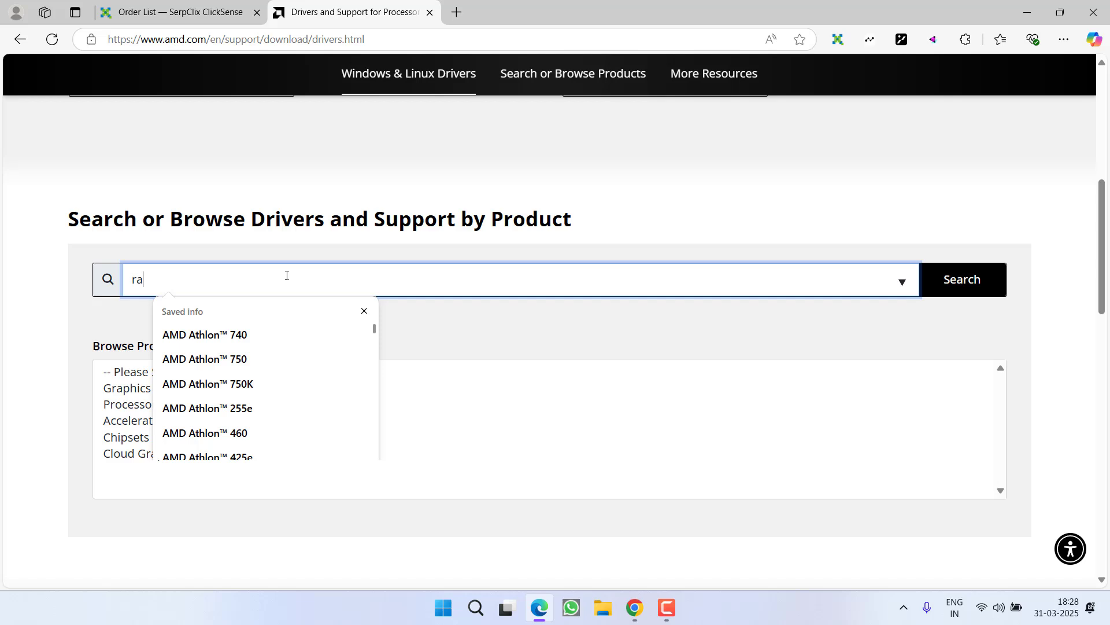
text(deon )
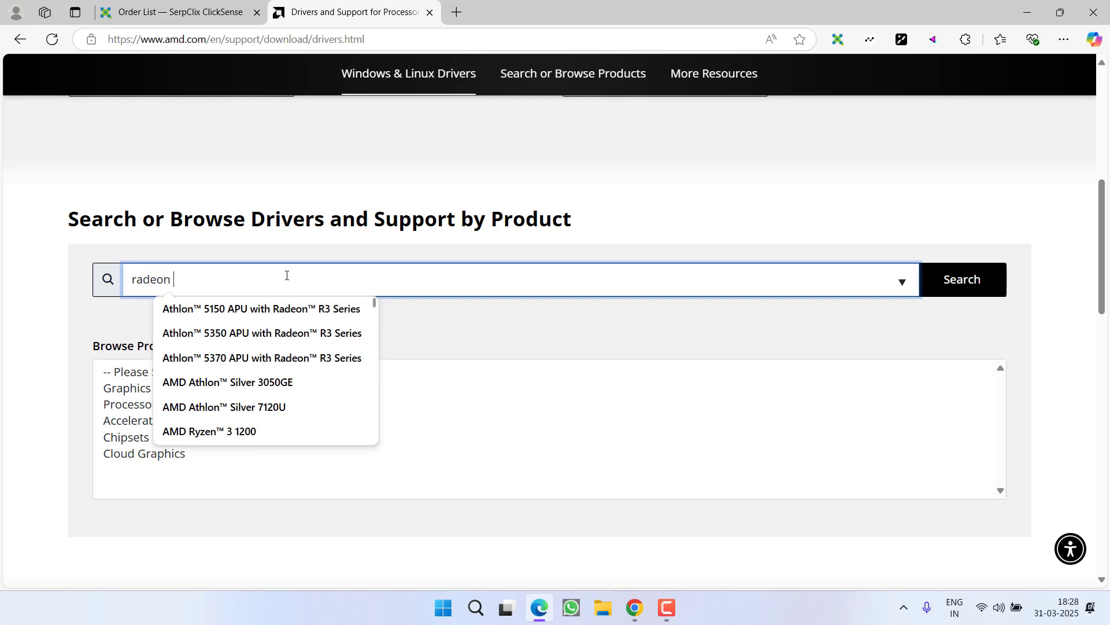
text(rx5500)
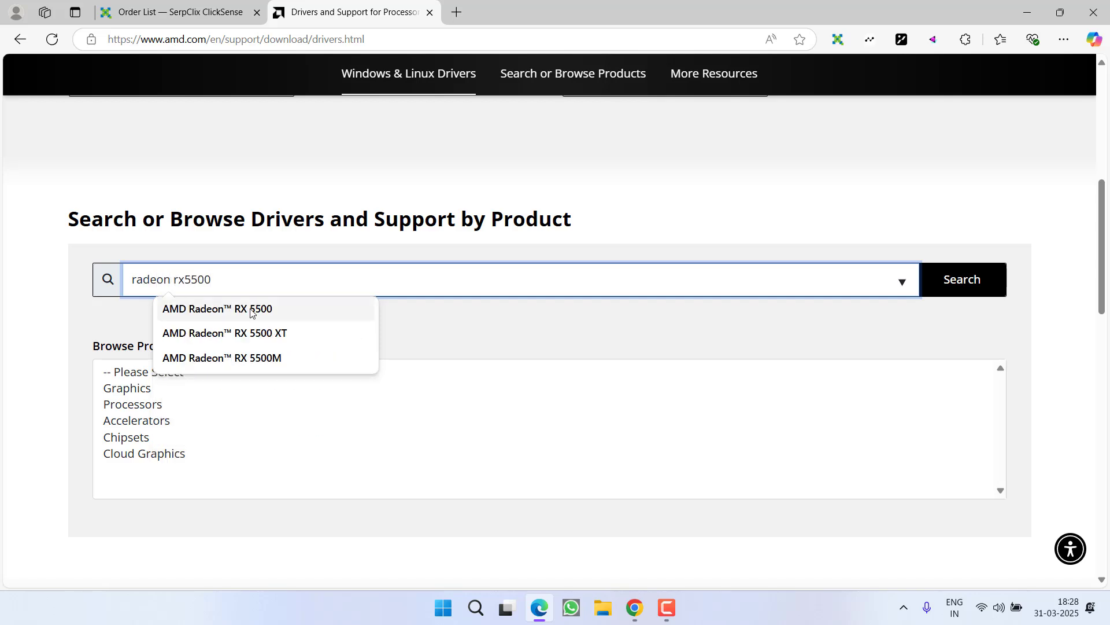
click(250, 309)
click(965, 284)
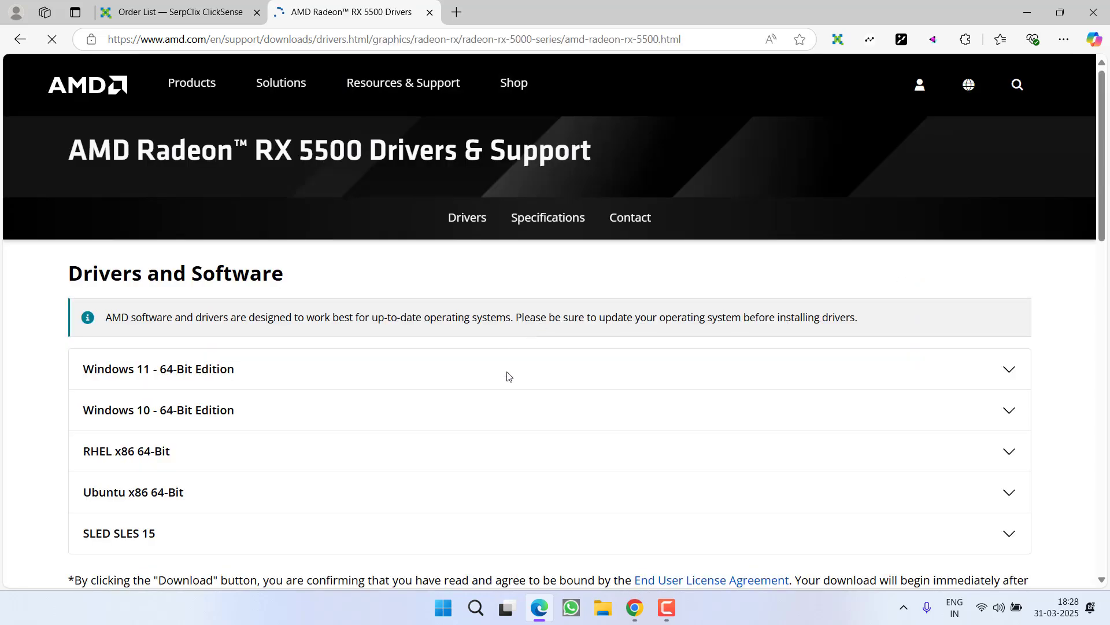
scroll(369, 332, down, 2)
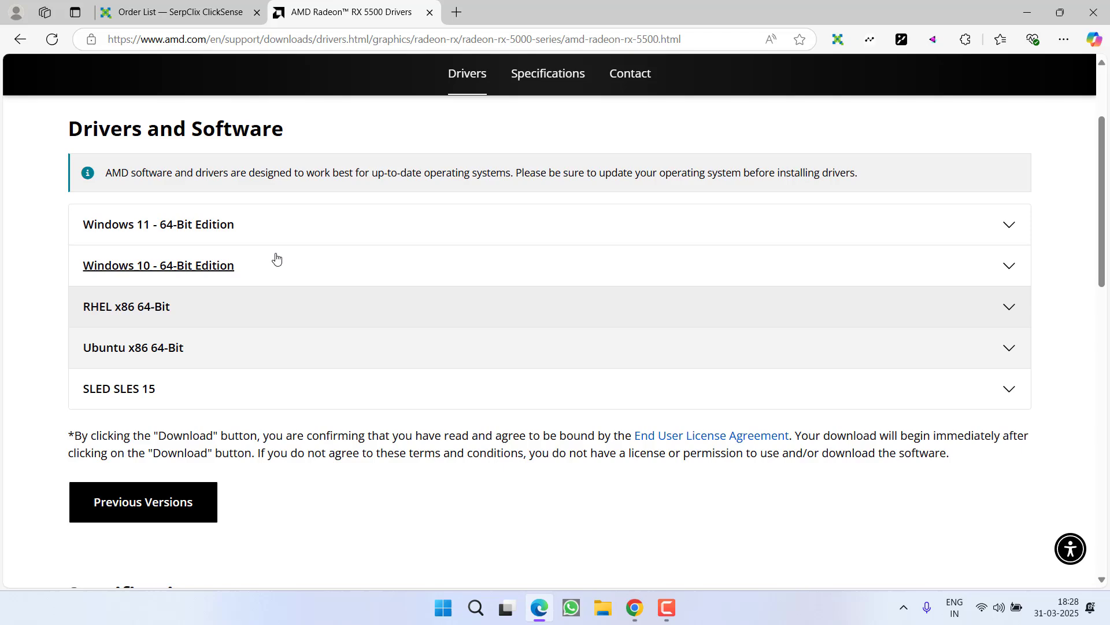
Download the Windows 11 64-bit Adrenalin 25.3.1 WHQL Recommended driver, then minimize the browser.
click(231, 227)
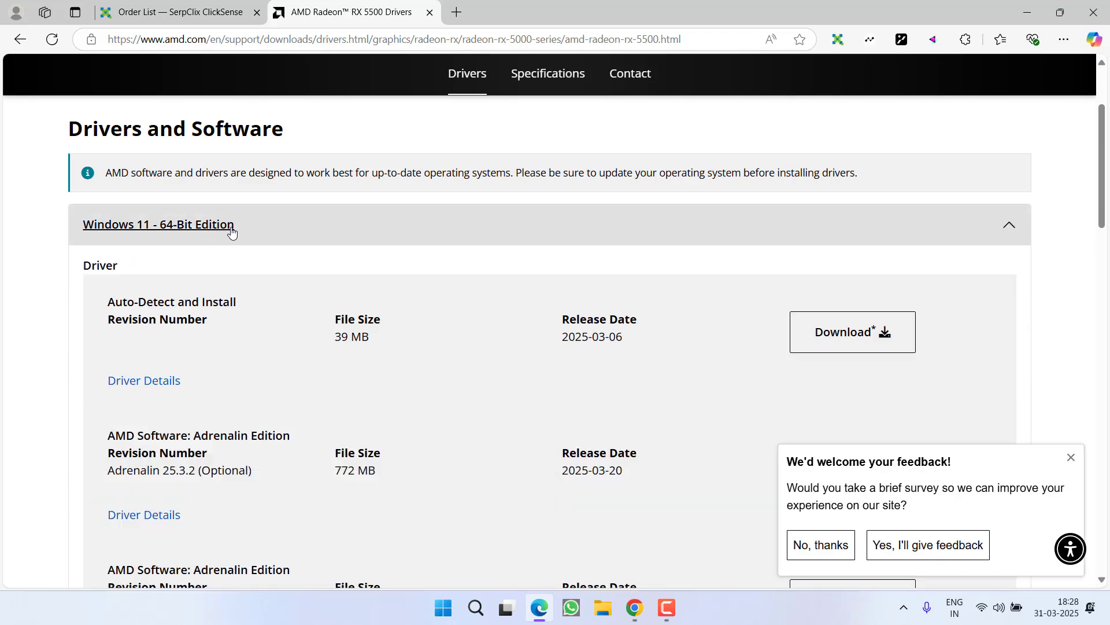
scroll(314, 261, down, 1)
scroll(321, 252, down, 1)
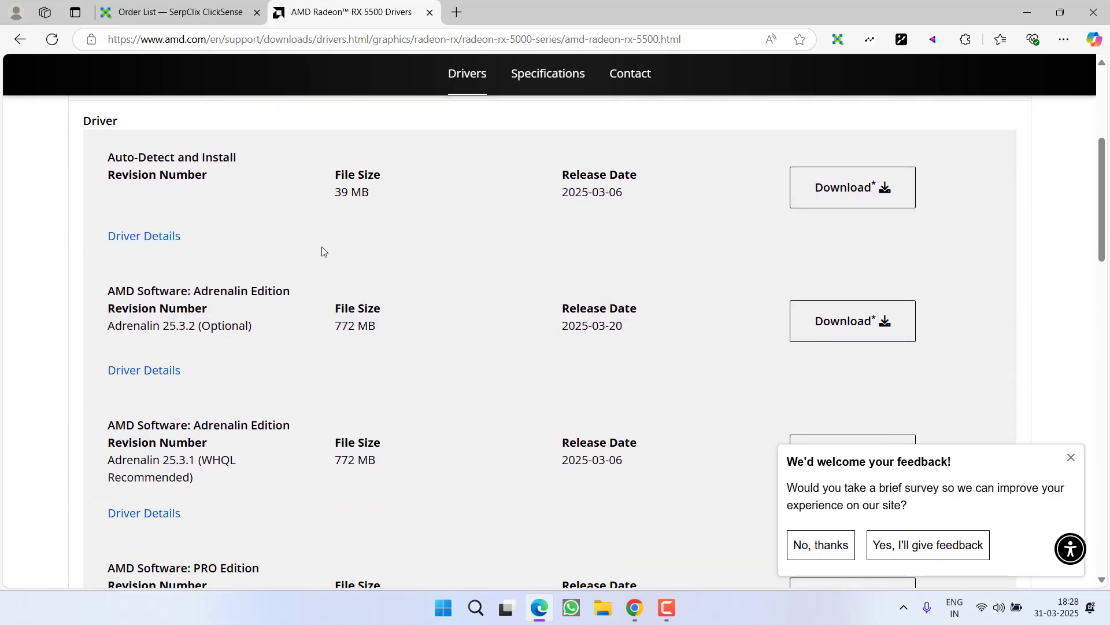
drag(202, 457, 209, 477)
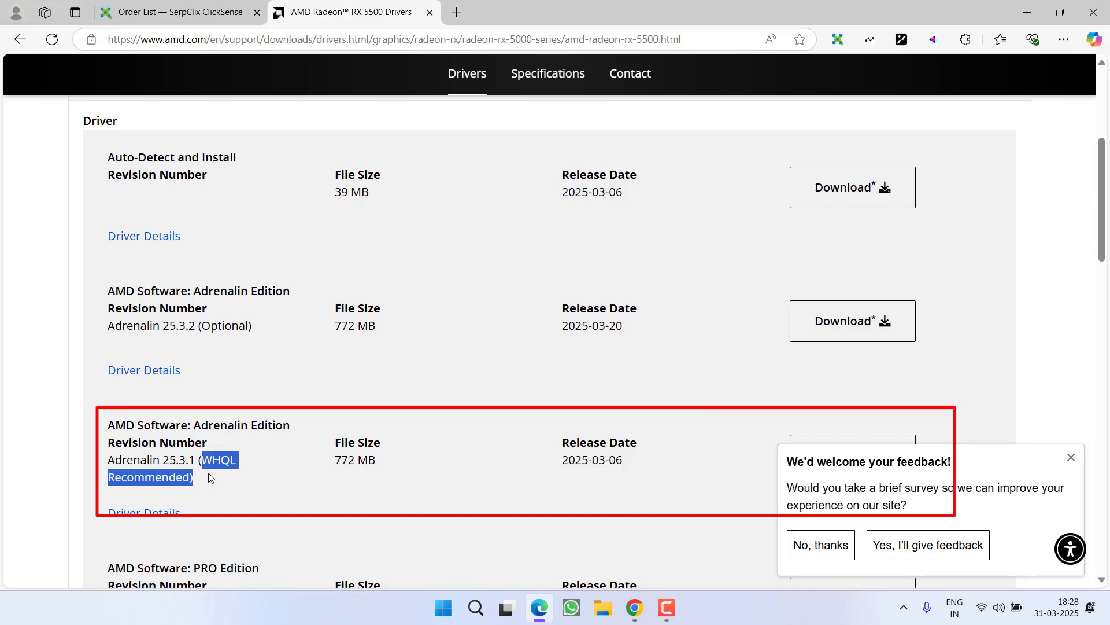
click(818, 446)
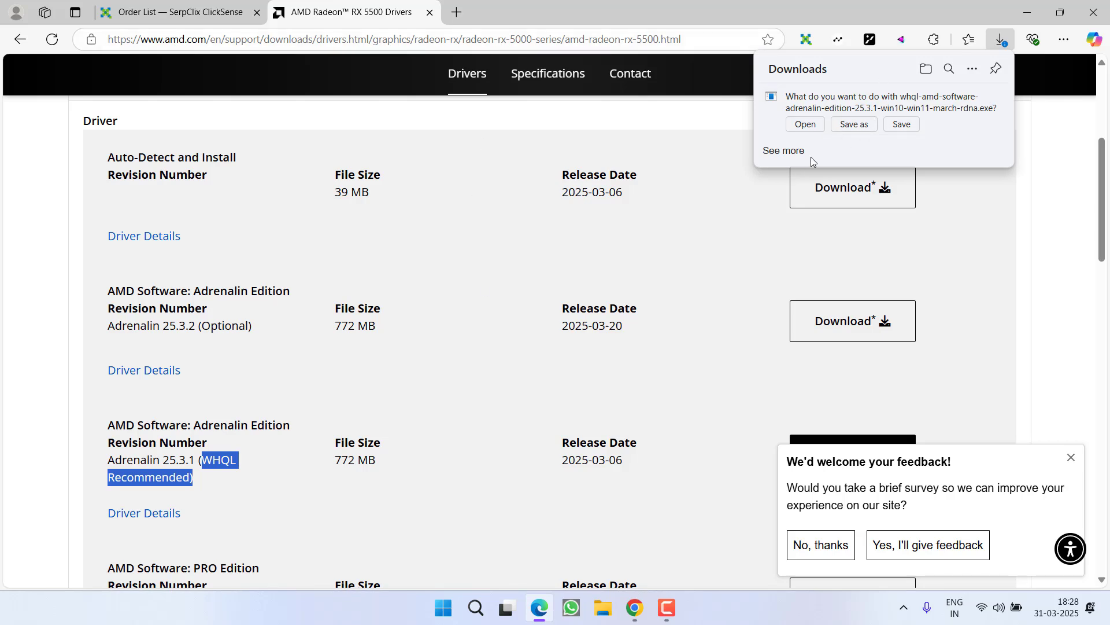
click(991, 104)
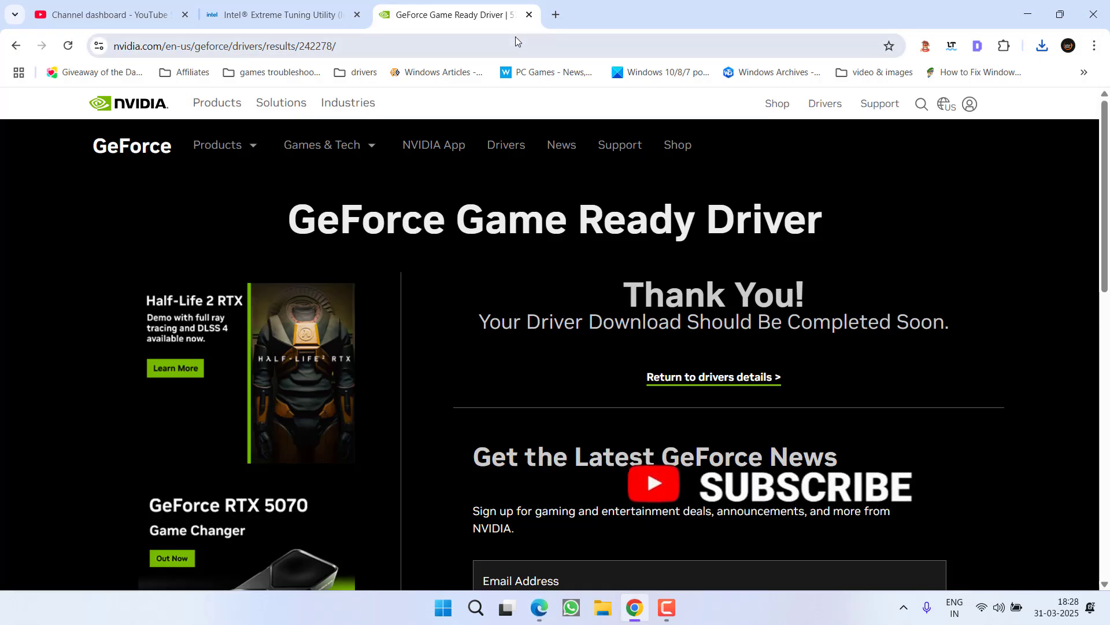
click(1034, 15)
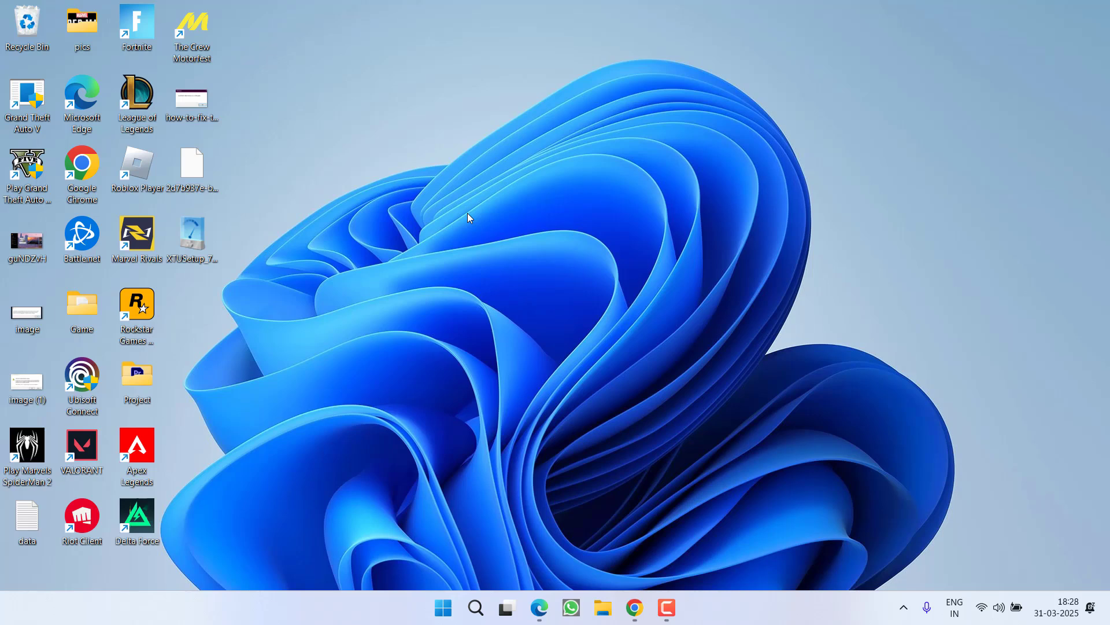
Reach the Advanced tab of Performance Options from View advanced system settings.
click(445, 607)
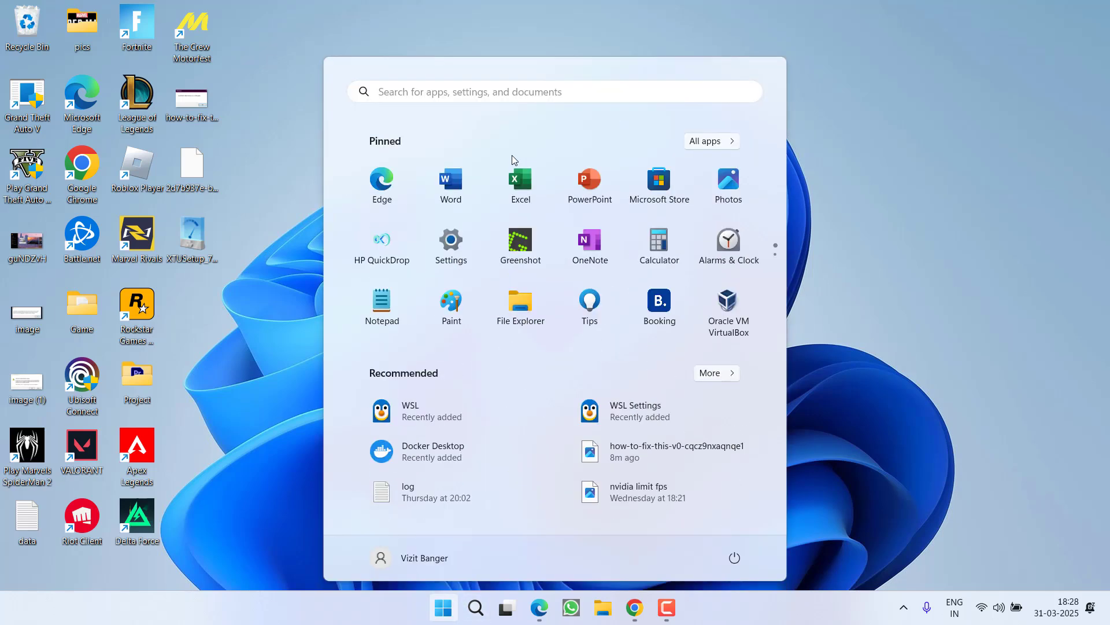
text(advanced)
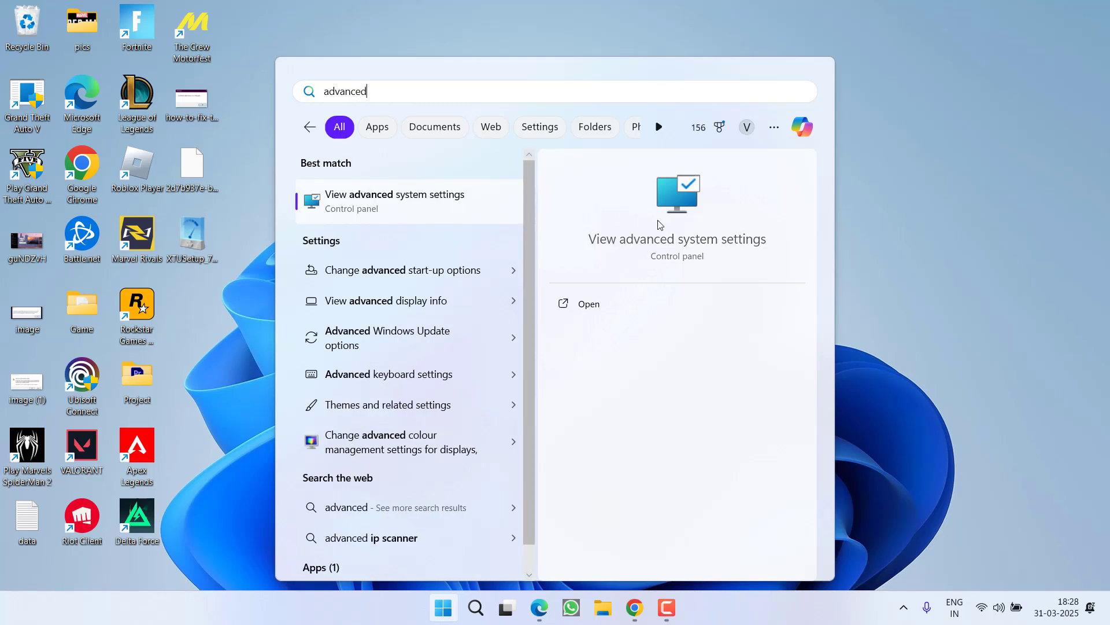
click(678, 208)
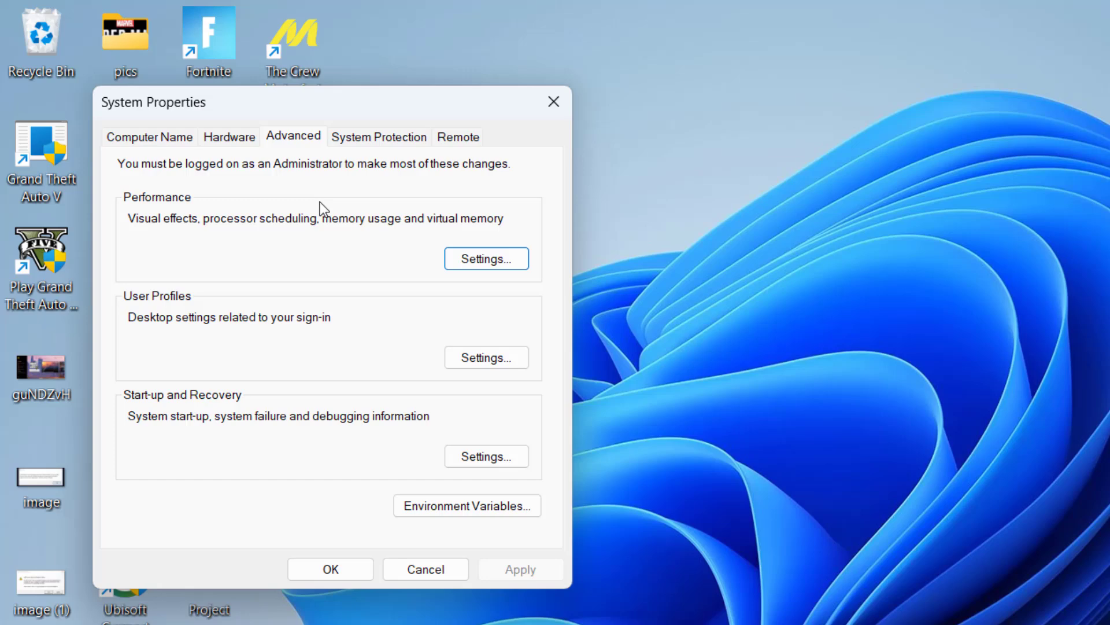
click(447, 257)
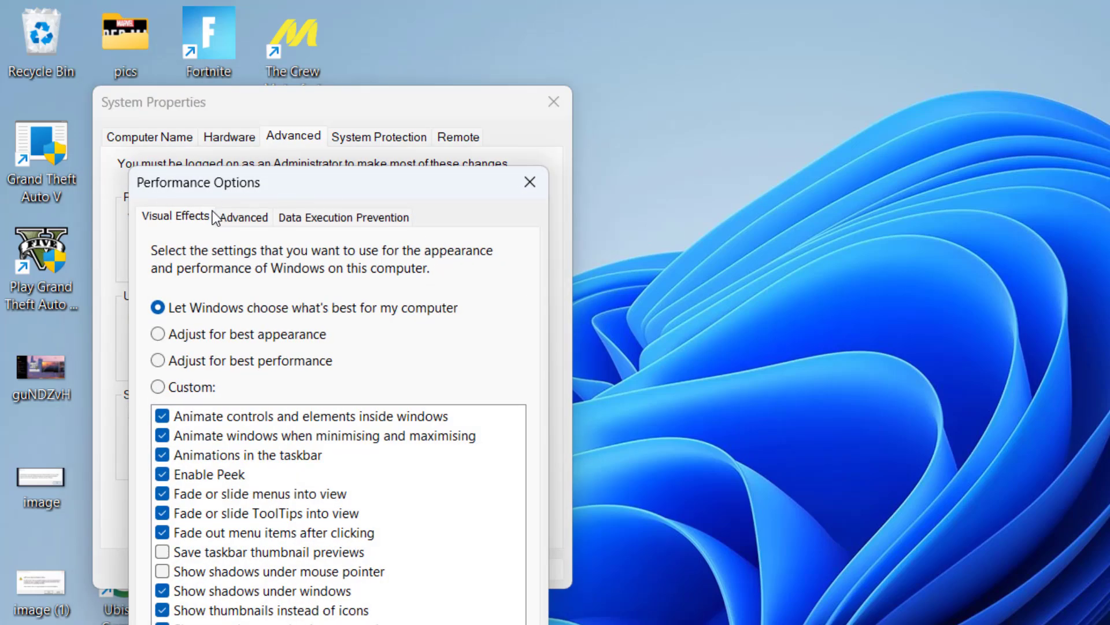
click(233, 218)
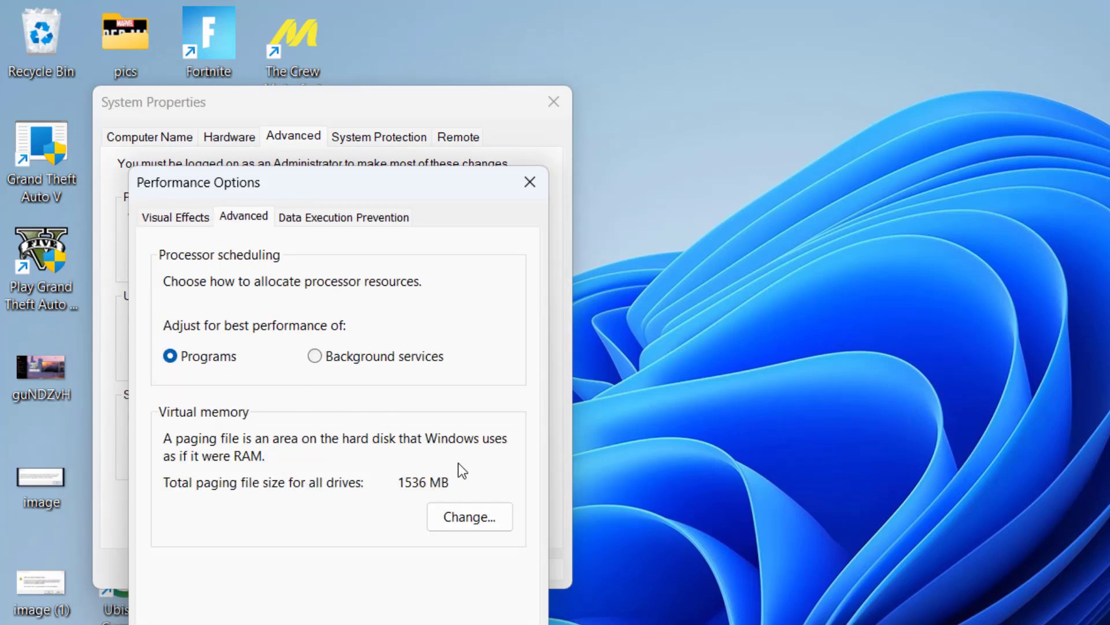
Turn off automatic paging, set C: to custom 16384 MB initial and maximum, and confirm.
click(456, 518)
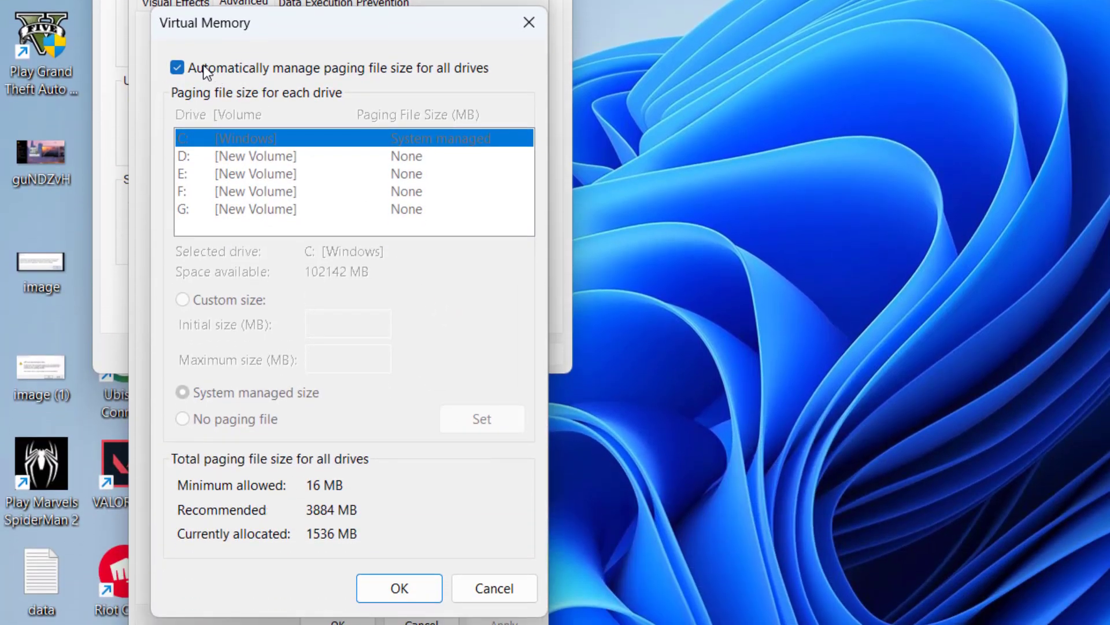
click(282, 68)
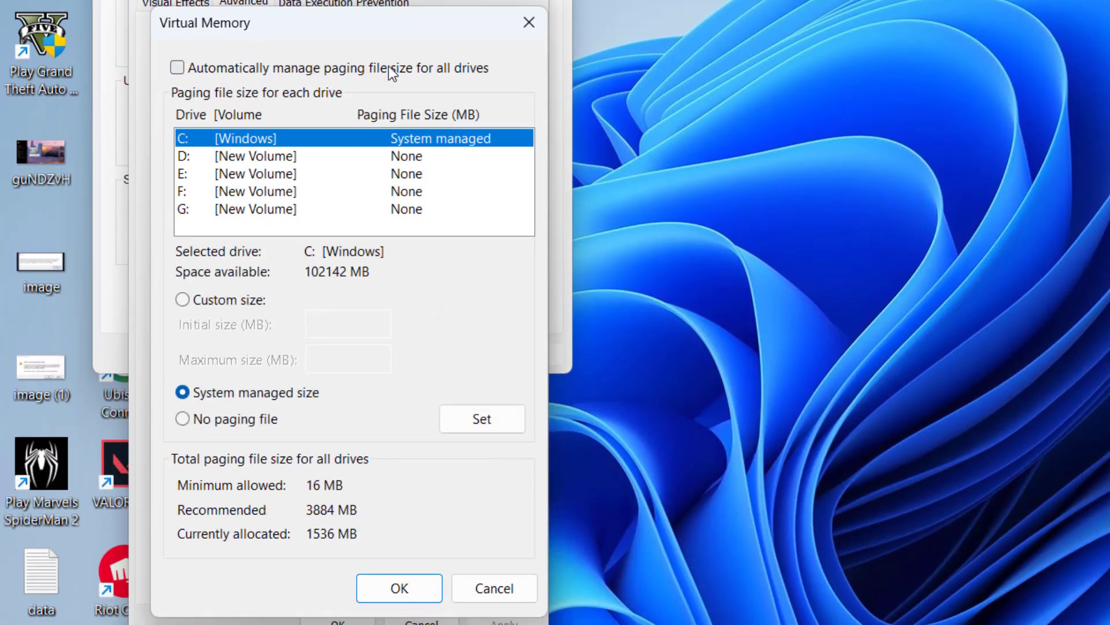
click(224, 300)
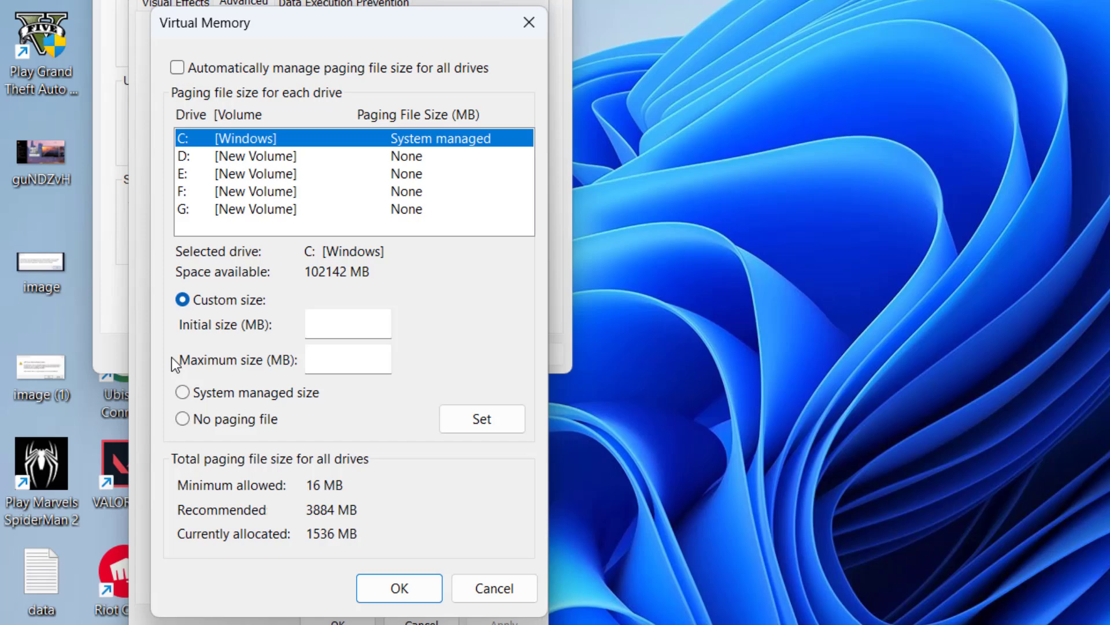
click(354, 329)
text(16)
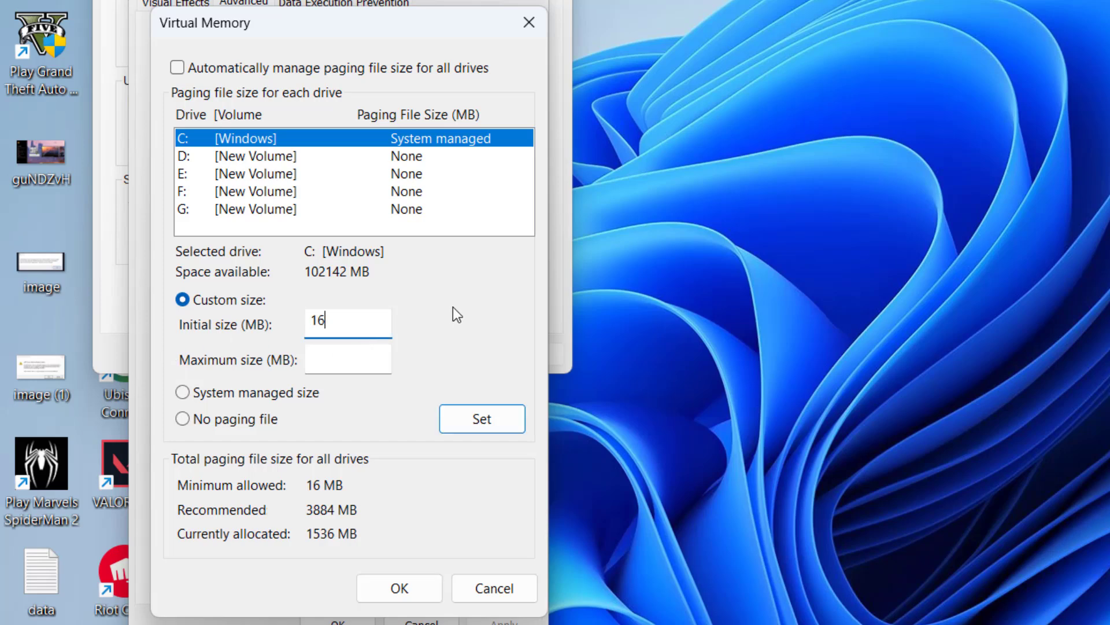
text(384)
click(347, 359)
text(16)
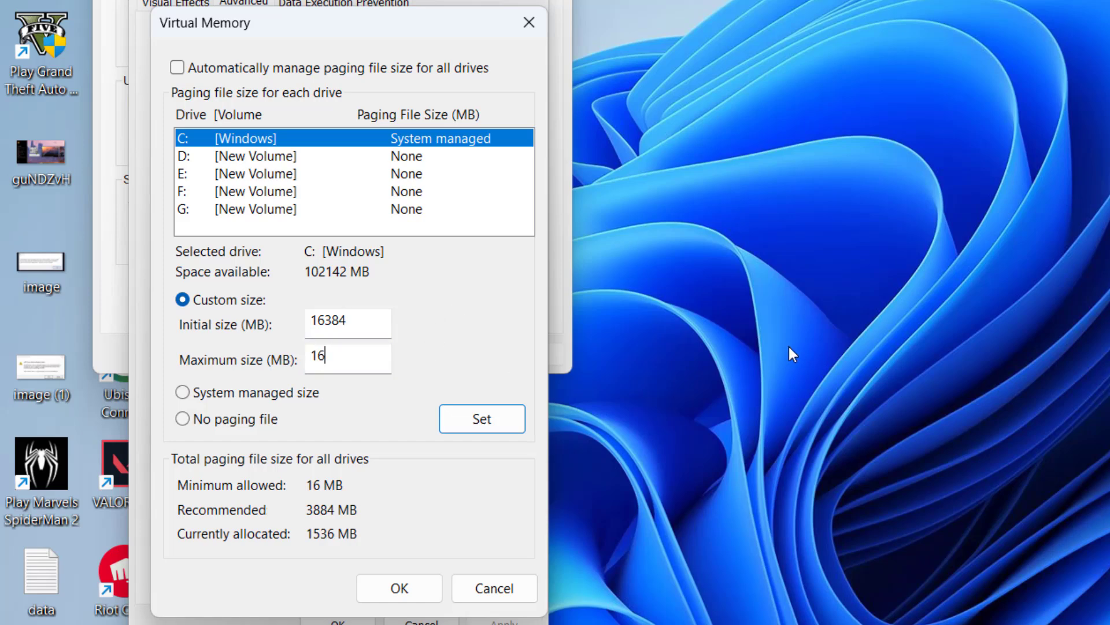
text(384)
click(468, 418)
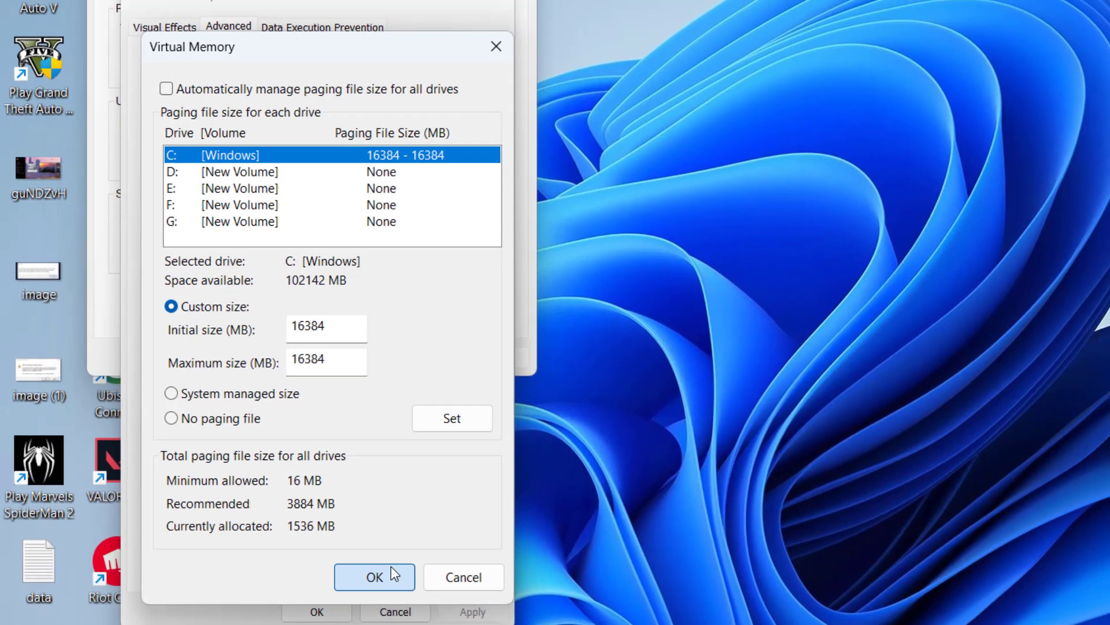
click(391, 566)
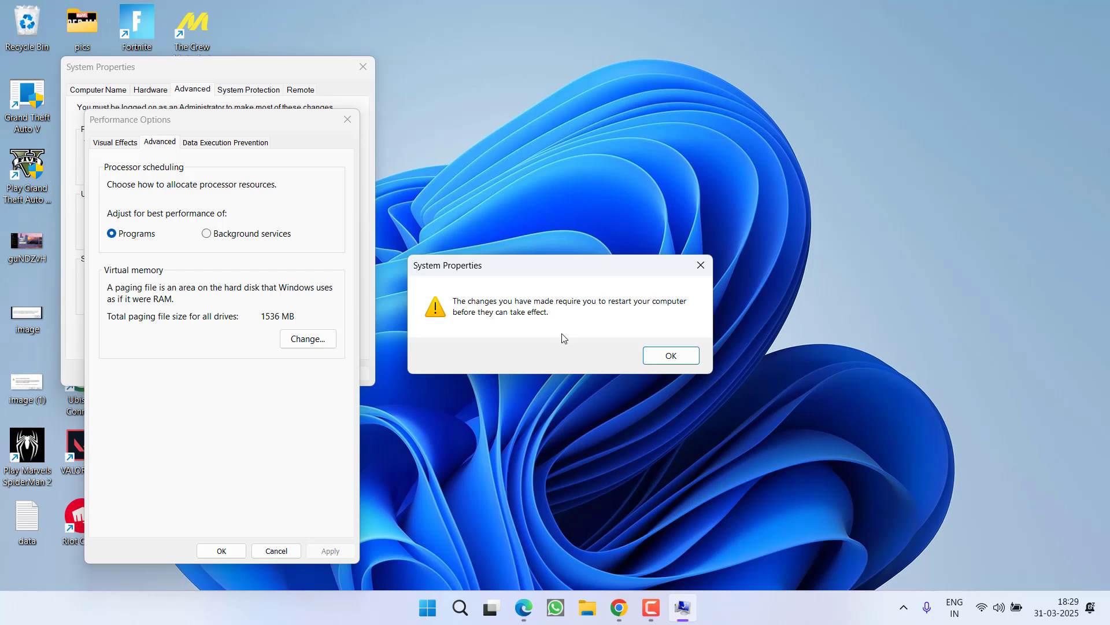
Acknowledge the restart-required message with OK.
click(675, 356)
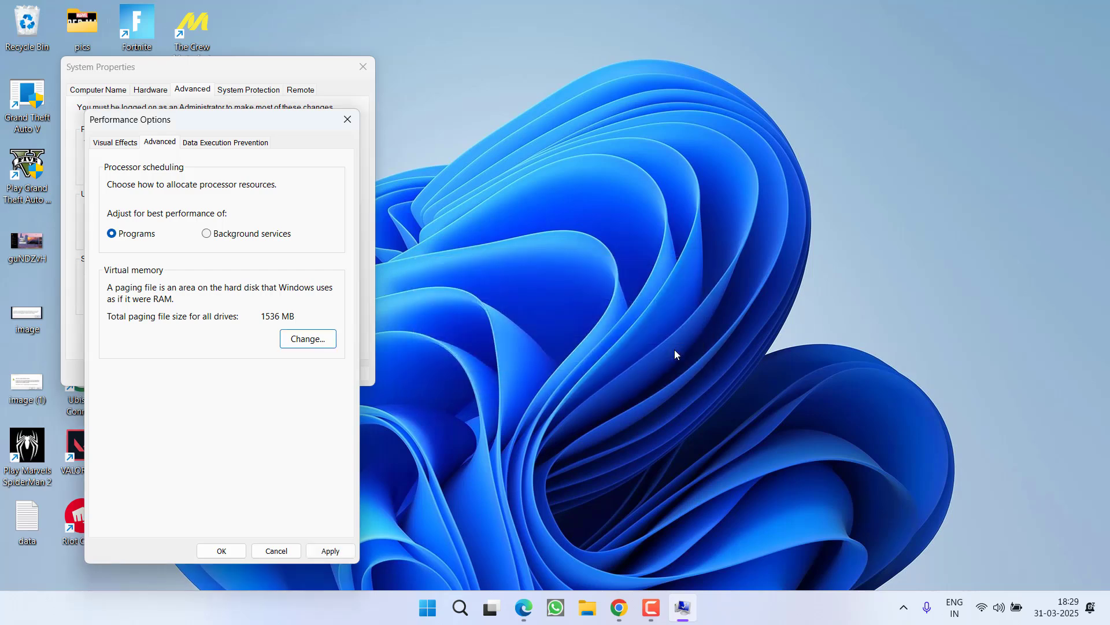